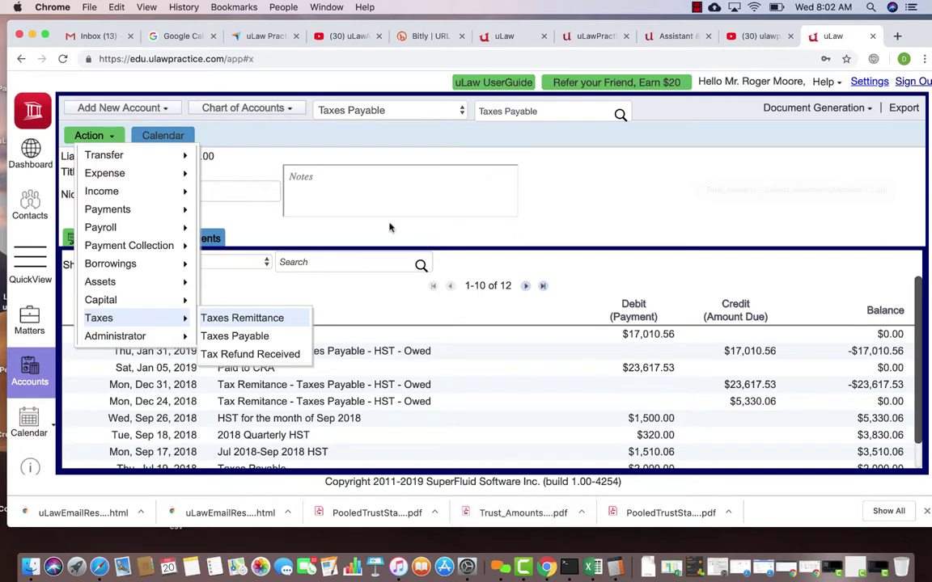
- Open the Taxes Payable account from the Taxes group under Liabilities in the chart of accounts
{"action": "left_click", "coordinate": [579, 196]}
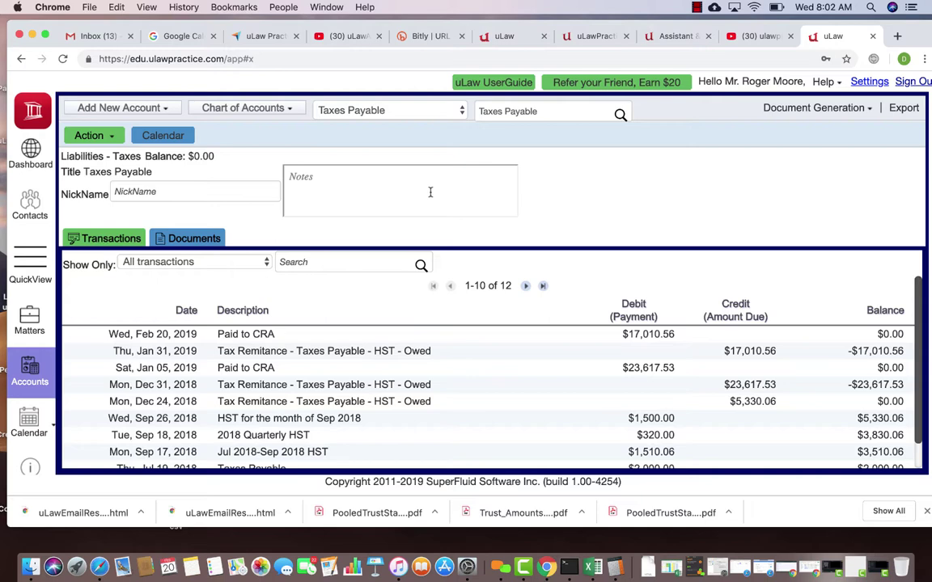
{"action": "left_click", "coordinate": [90, 136]}
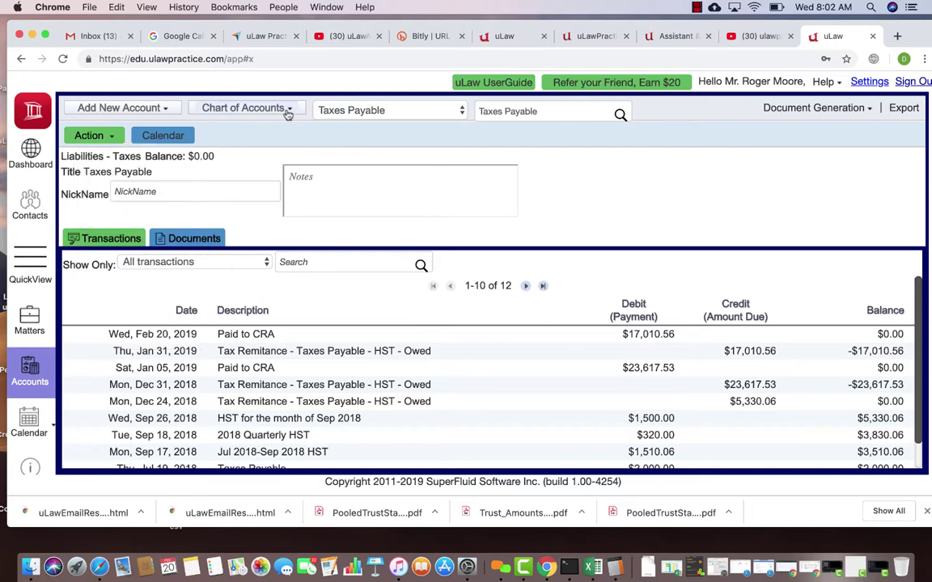
{"action": "left_click", "coordinate": [257, 107]}
{"action": "mouse_move", "coordinate": [235, 162]}
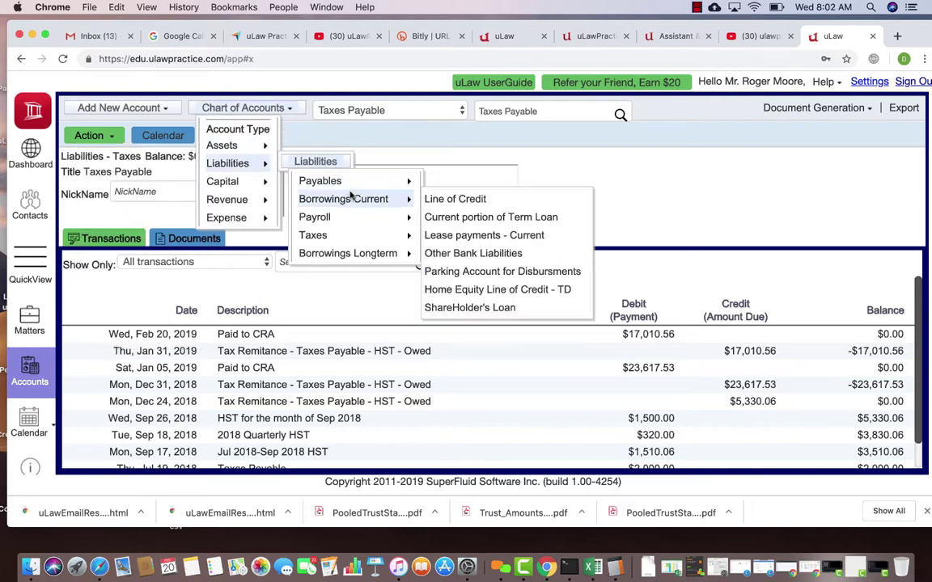
{"action": "mouse_move", "coordinate": [365, 241]}
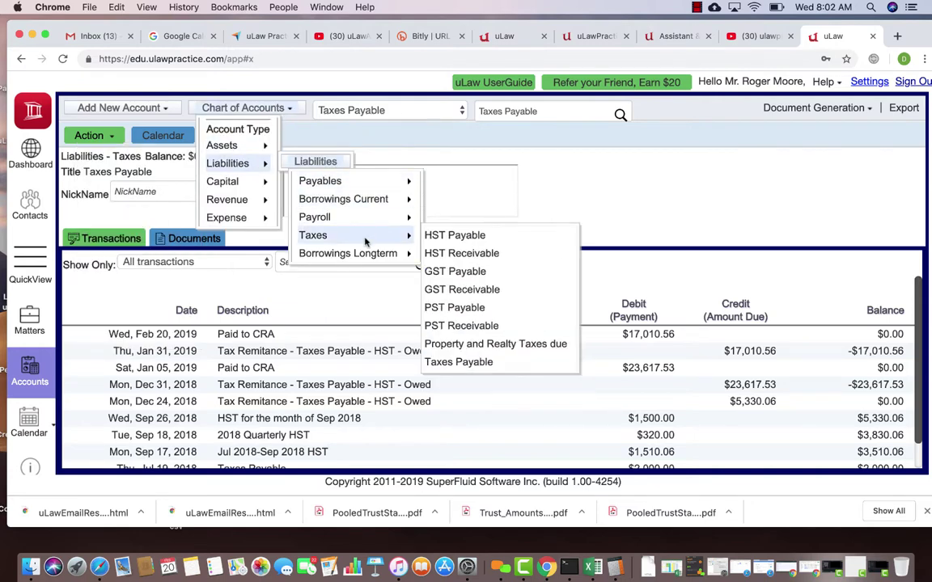
{"action": "left_click", "coordinate": [496, 364]}
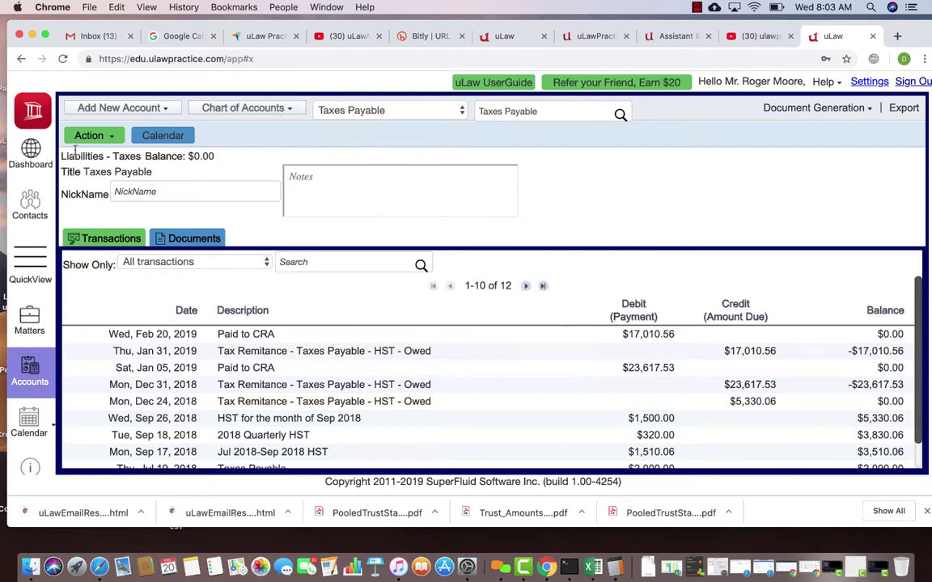
- Start a Taxes Remittance for GST and direct it to Taxes Payable
{"action": "left_click", "coordinate": [107, 139]}
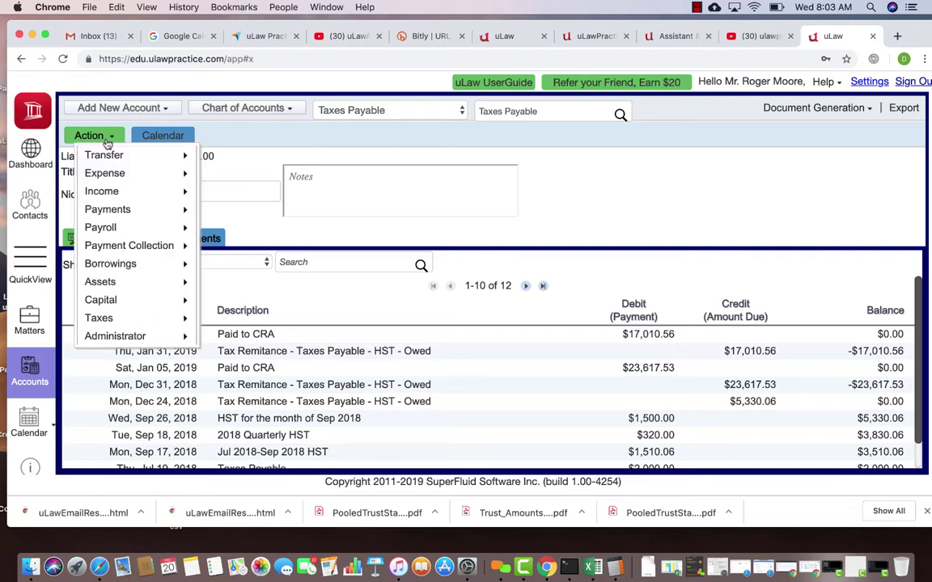
{"action": "mouse_move", "coordinate": [101, 318]}
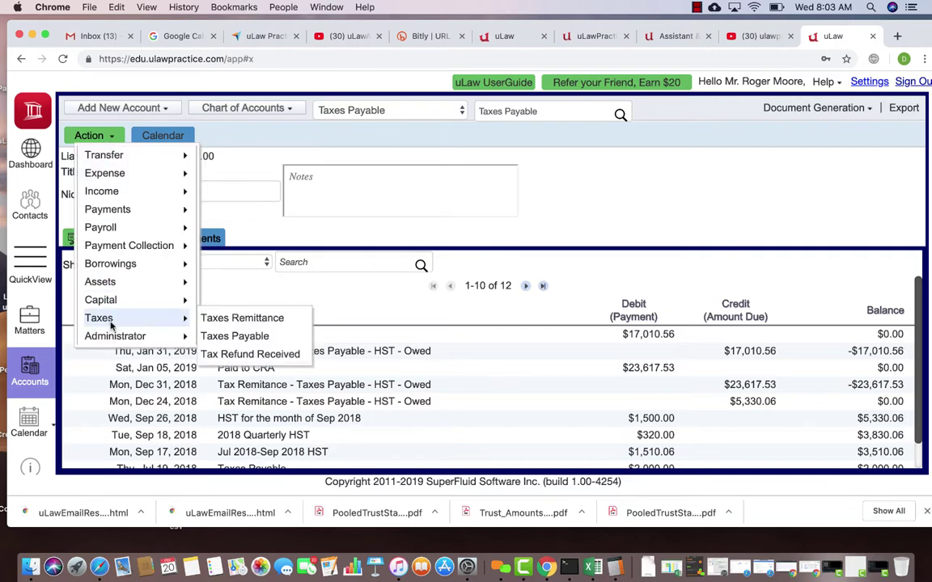
{"action": "left_click", "coordinate": [257, 322]}
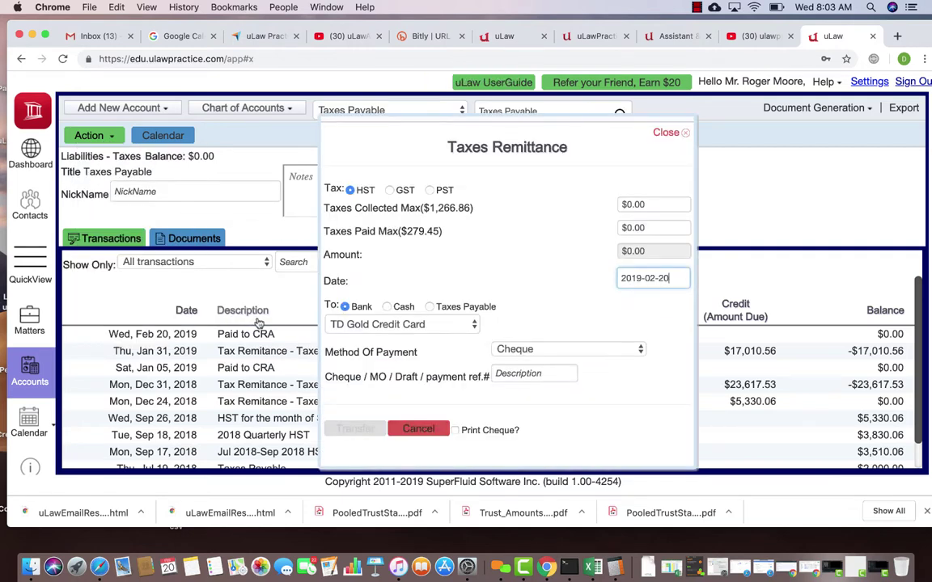
{"action": "left_click", "coordinate": [390, 191]}
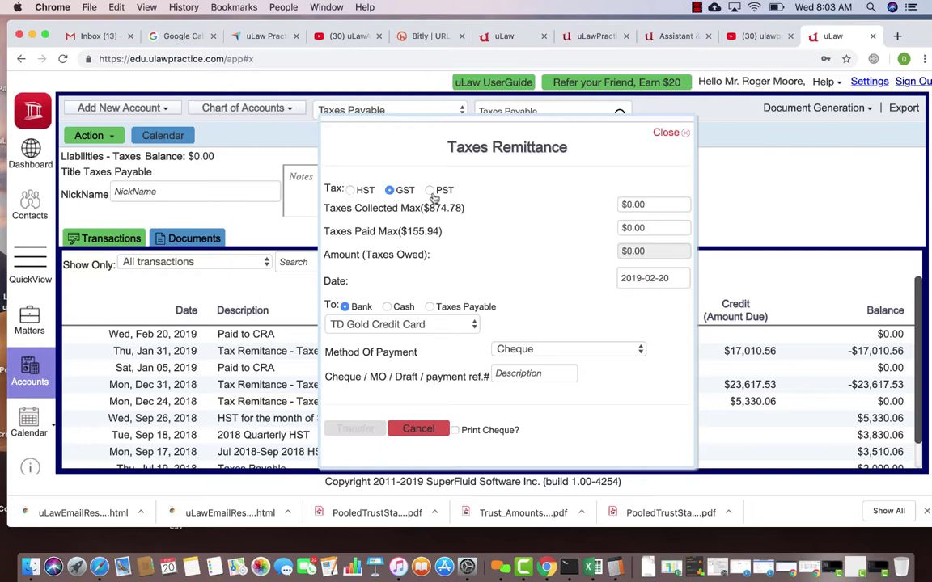
{"action": "left_click", "coordinate": [430, 191]}
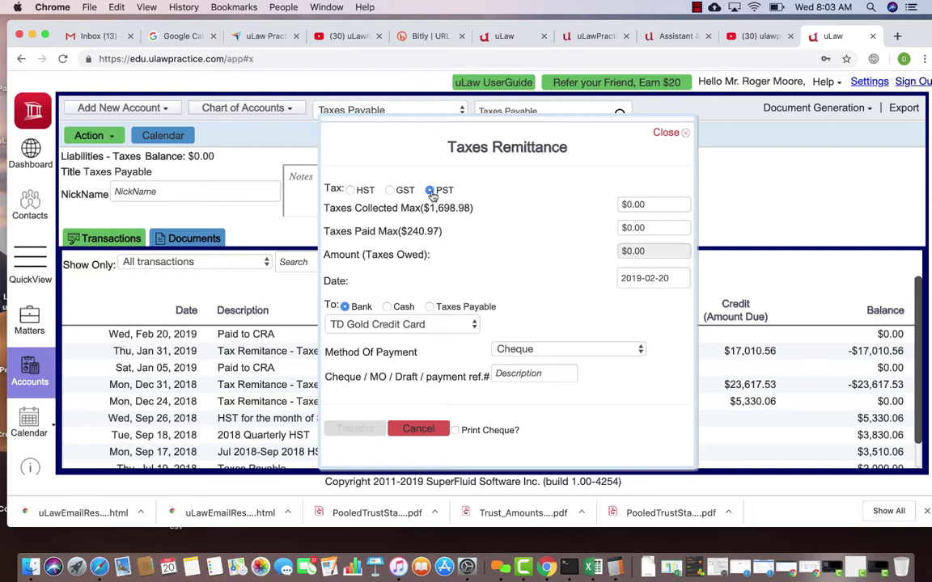
{"action": "left_click", "coordinate": [389, 191]}
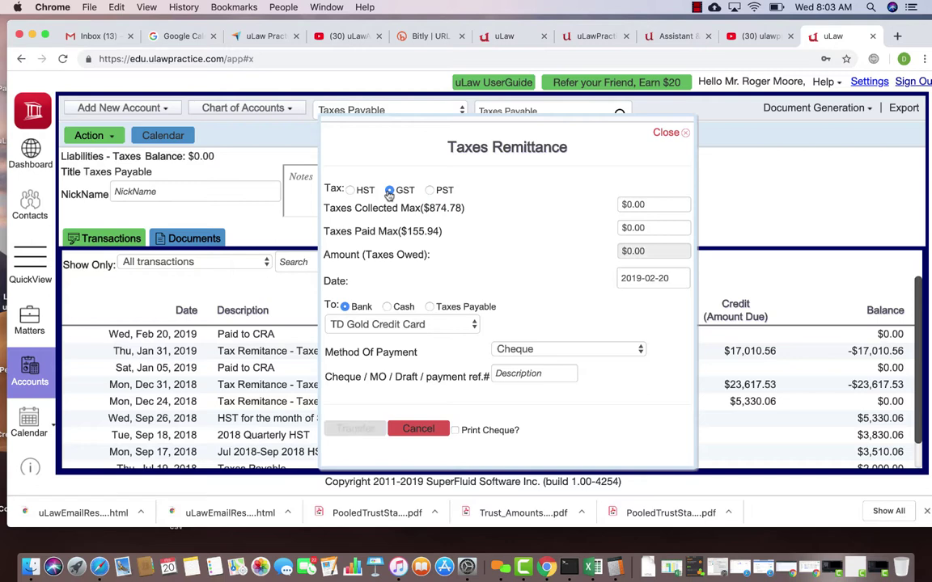
{"action": "left_click", "coordinate": [430, 308]}
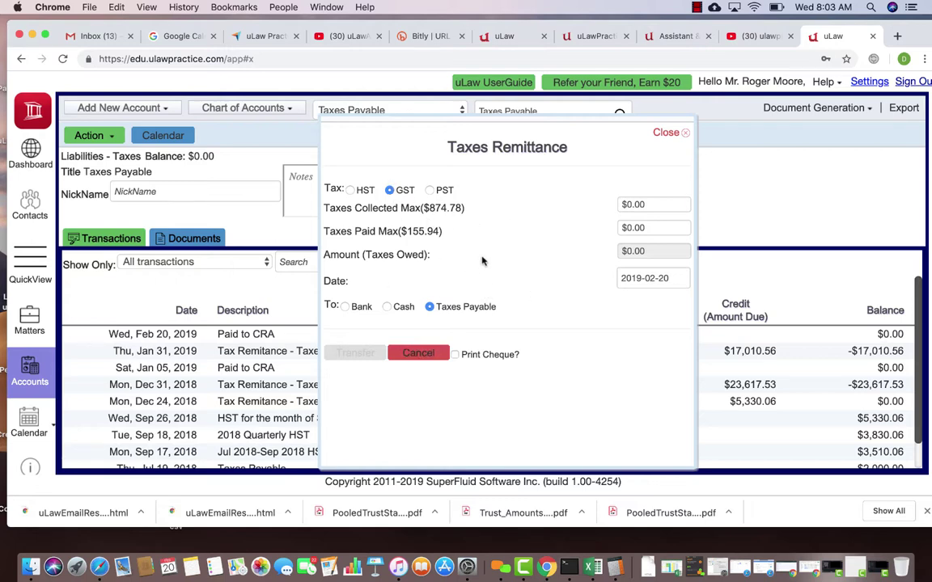
- Enter $874.78 as GST taxes collected and $155.94 as taxes paid, and submit the transfer
{"action": "left_click", "coordinate": [634, 204]}
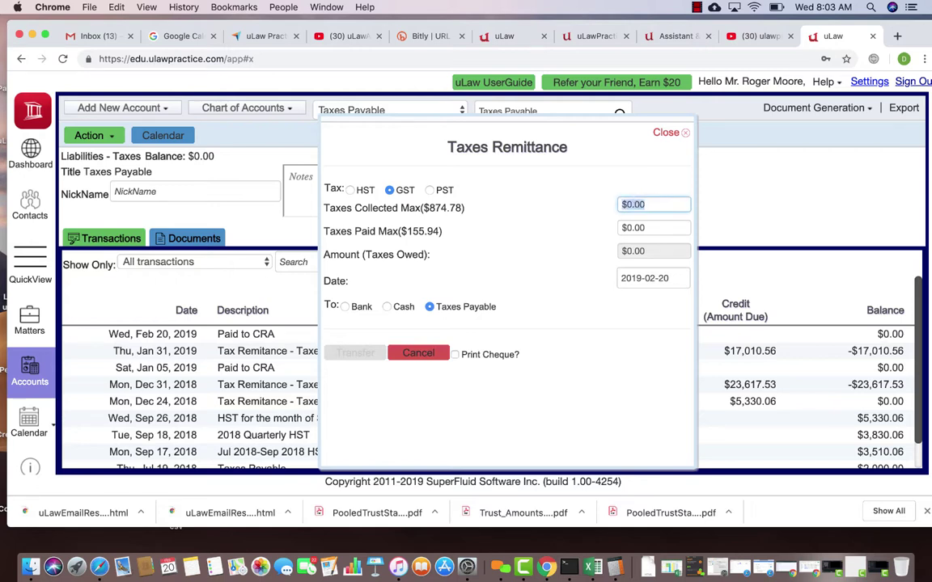
{"action": "type", "text": "874.78"}
{"action": "left_click", "coordinate": [632, 228]}
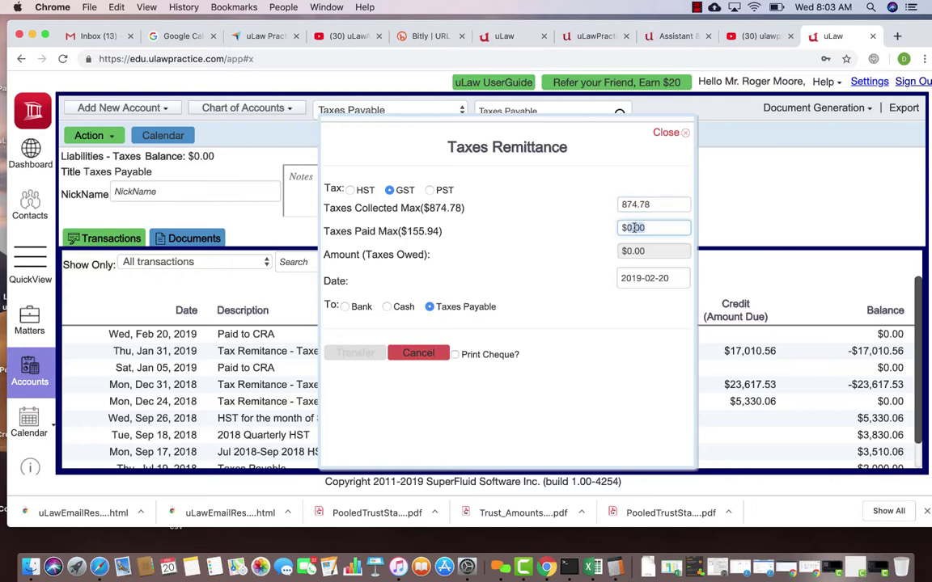
{"action": "type", "text": "155"}
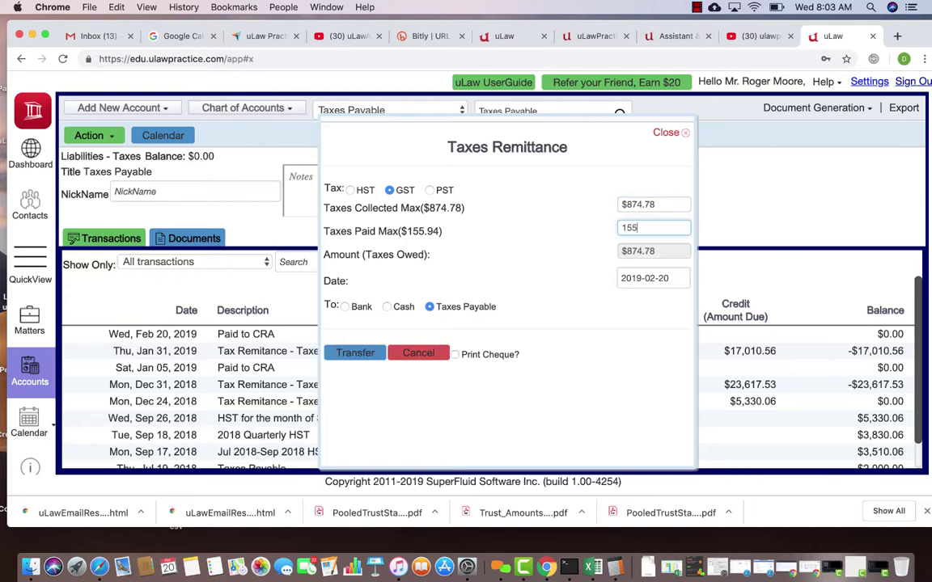
{"action": "type", "text": ".94"}
{"action": "left_click", "coordinate": [558, 252]}
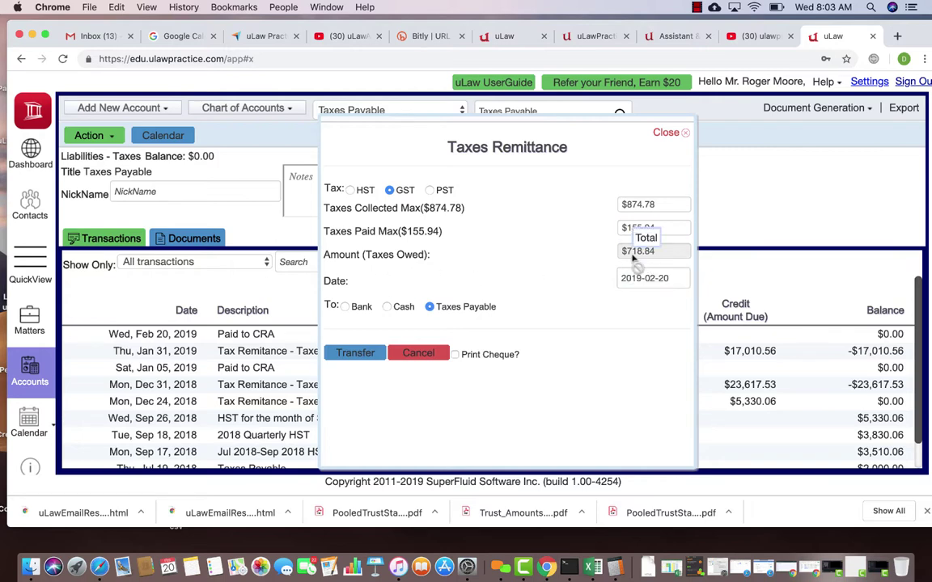
{"action": "left_click", "coordinate": [356, 353]}
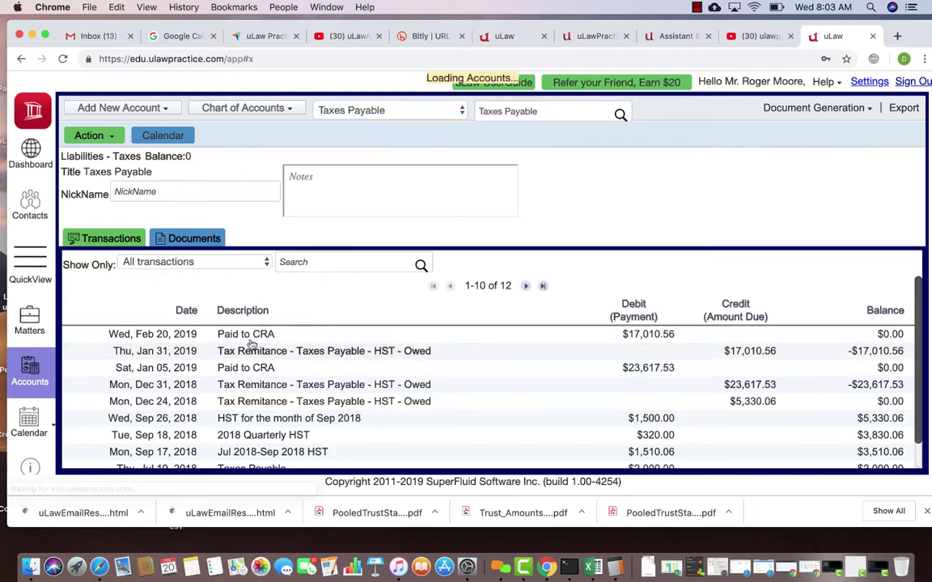
- Start another Taxes Remittance for PST and enter $1,698.98 as taxes collected
{"action": "left_click", "coordinate": [92, 136]}
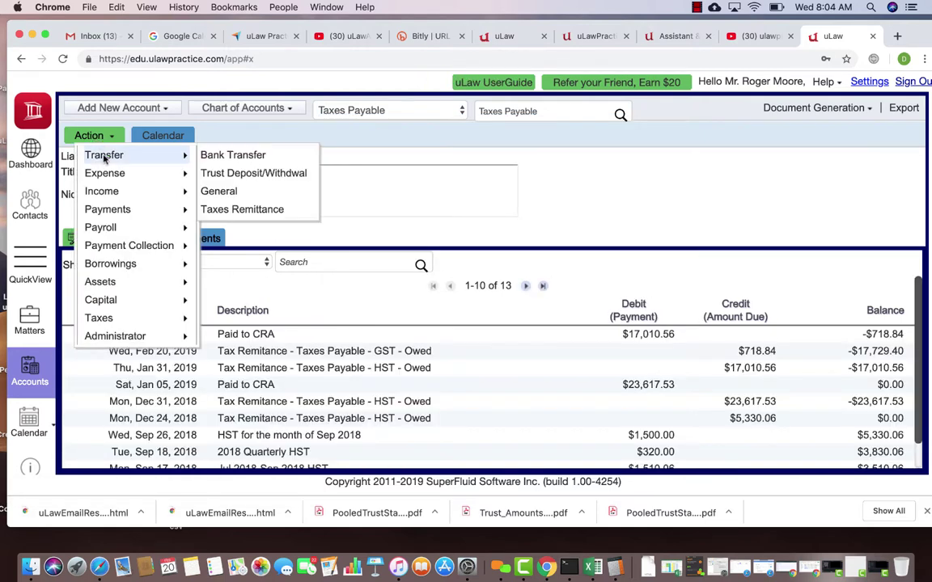
{"action": "mouse_move", "coordinate": [192, 324]}
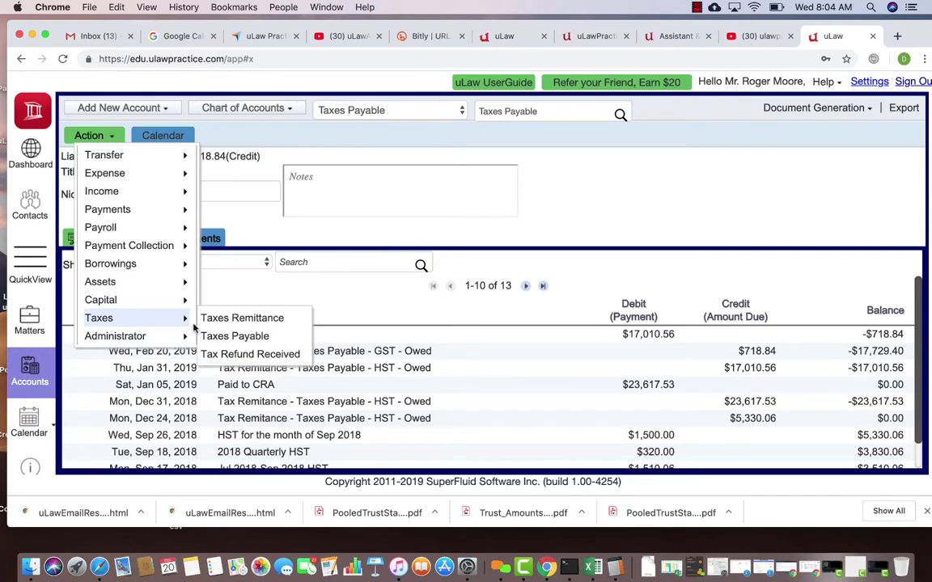
{"action": "left_click", "coordinate": [238, 318]}
{"action": "left_click", "coordinate": [431, 190]}
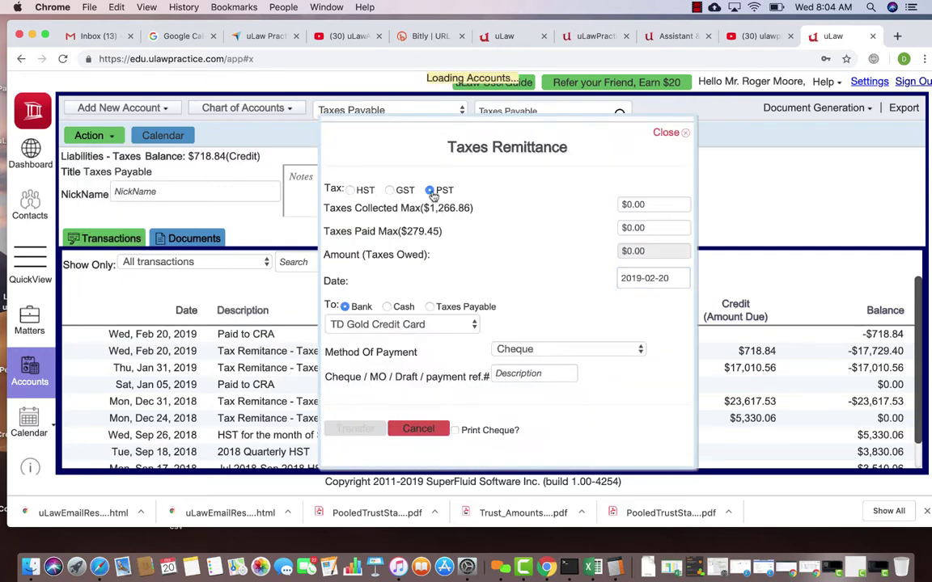
{"action": "left_click", "coordinate": [636, 204]}
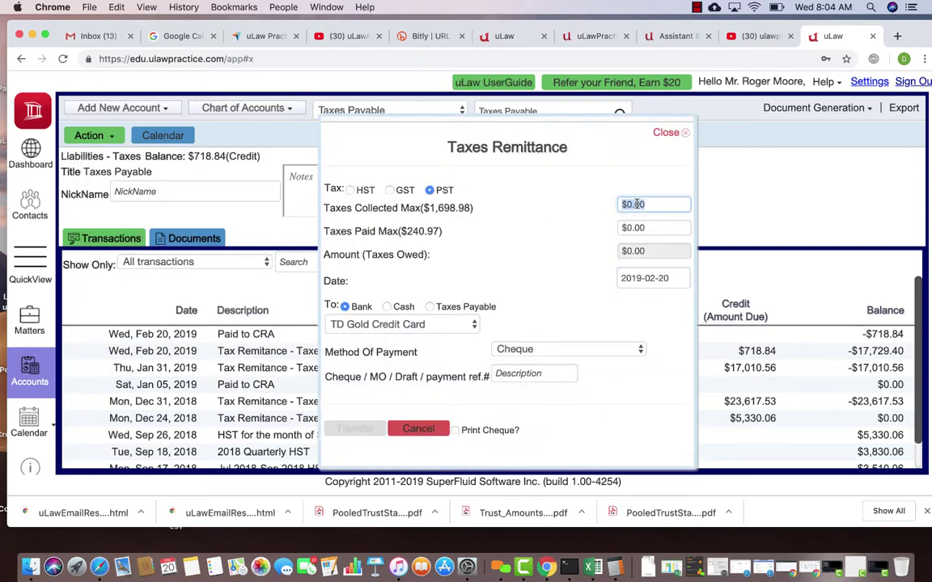
{"action": "type", "text": "1,"}
{"action": "type", "text": "698"}
{"action": "type", "text": ".98"}
- Set the PST taxes paid to $240.97, direct the remittance to Taxes Payable, and submit the transfer
{"action": "left_click", "coordinate": [636, 229]}
{"action": "type", "text": "240"}
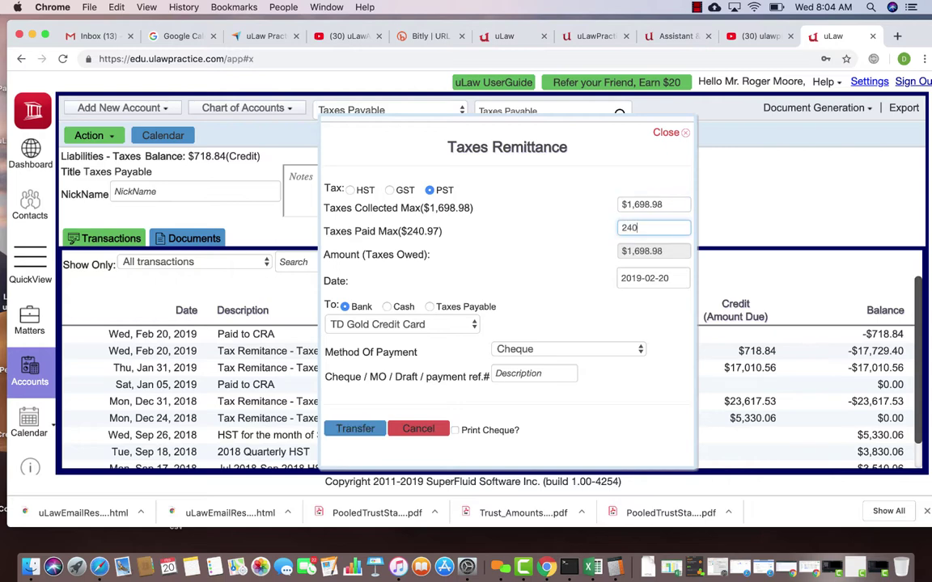
{"action": "type", "text": ".97"}
{"action": "key", "text": "Tab"}
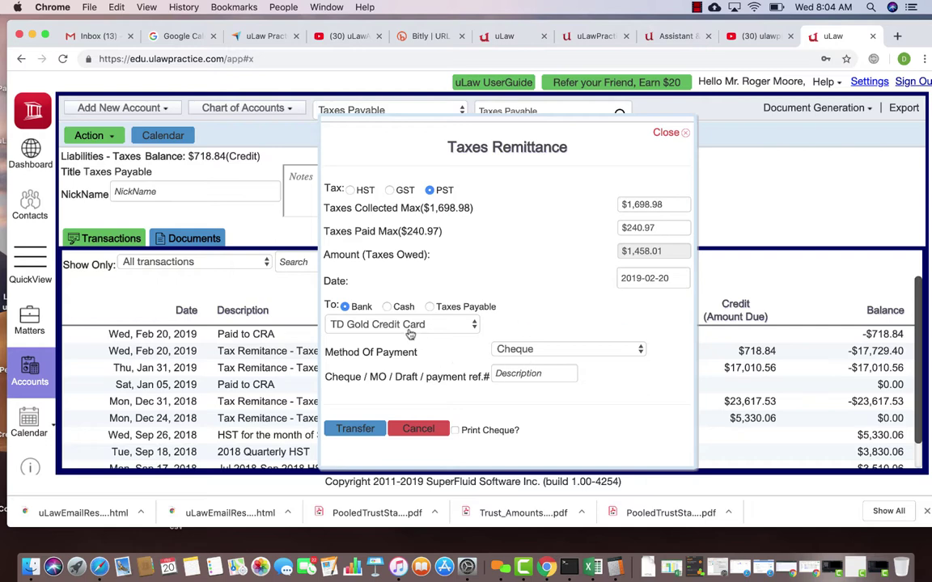
{"action": "left_click", "coordinate": [430, 307]}
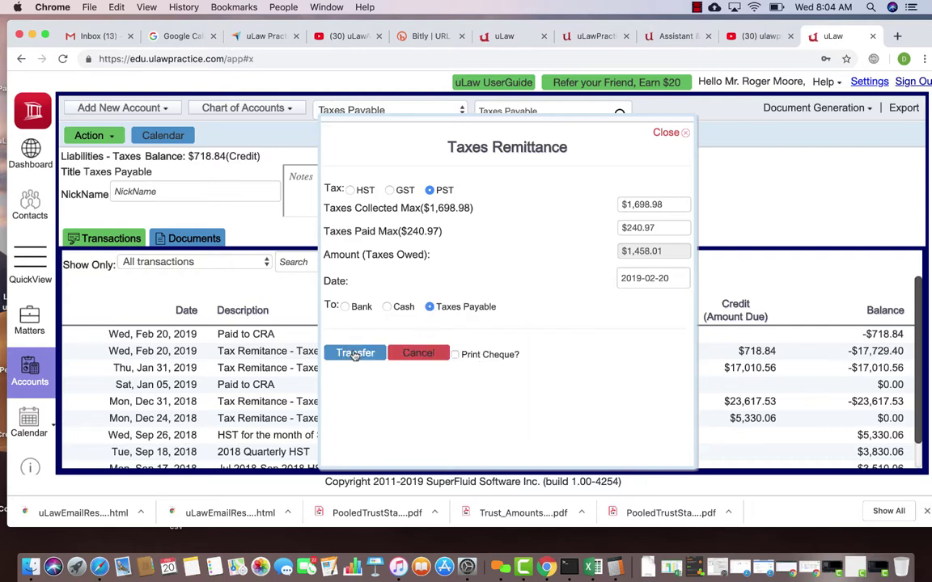
{"action": "left_click", "coordinate": [354, 353]}
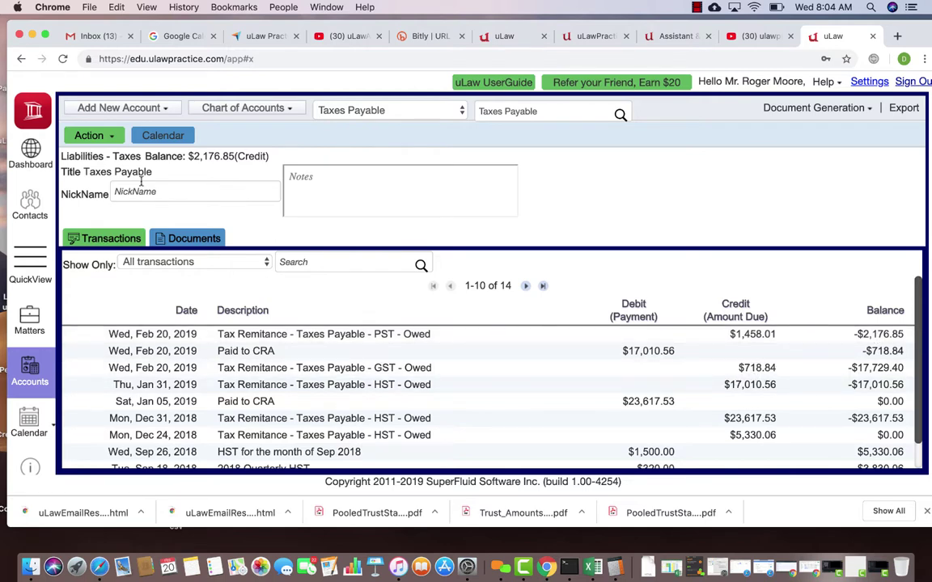
{"action": "left_click", "coordinate": [97, 135]}
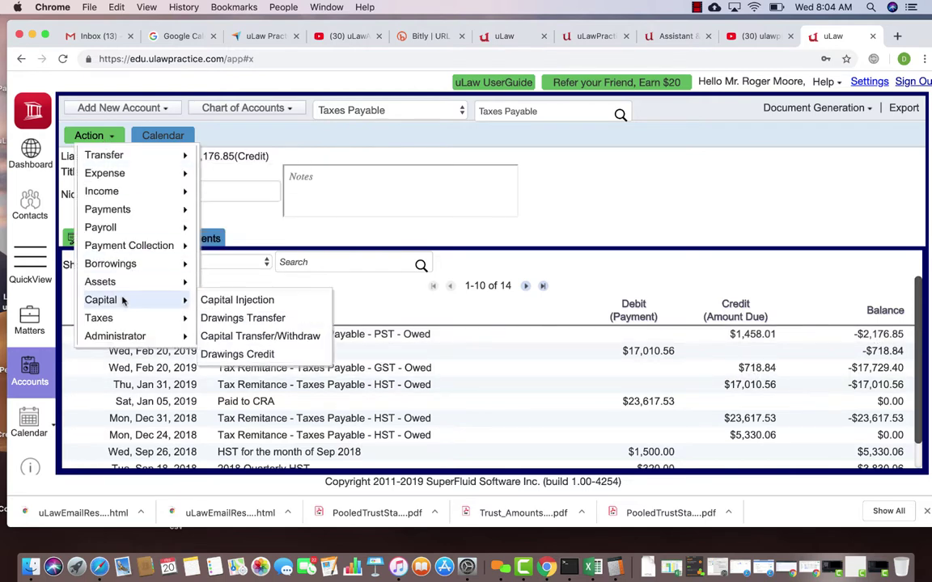
{"action": "mouse_move", "coordinate": [131, 320]}
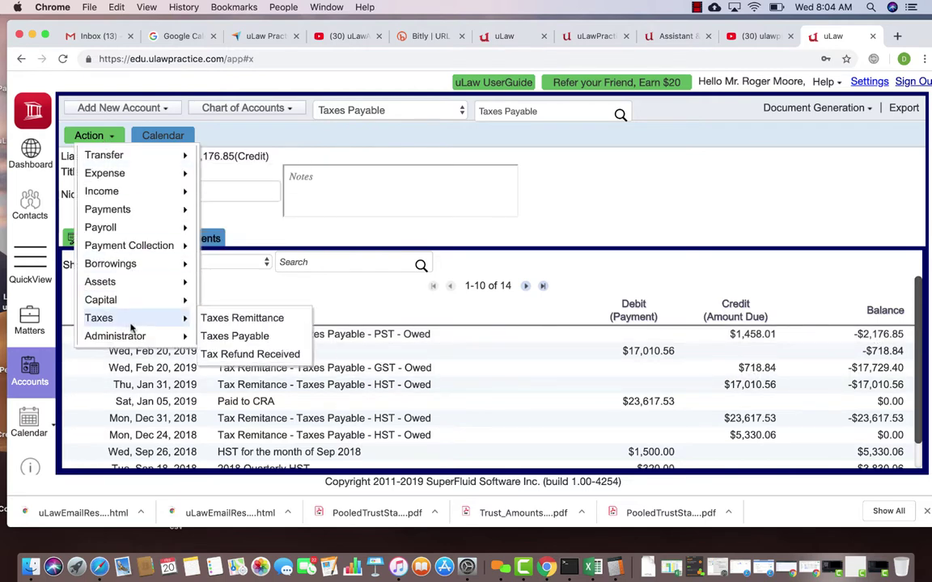
{"action": "left_click", "coordinate": [240, 318]}
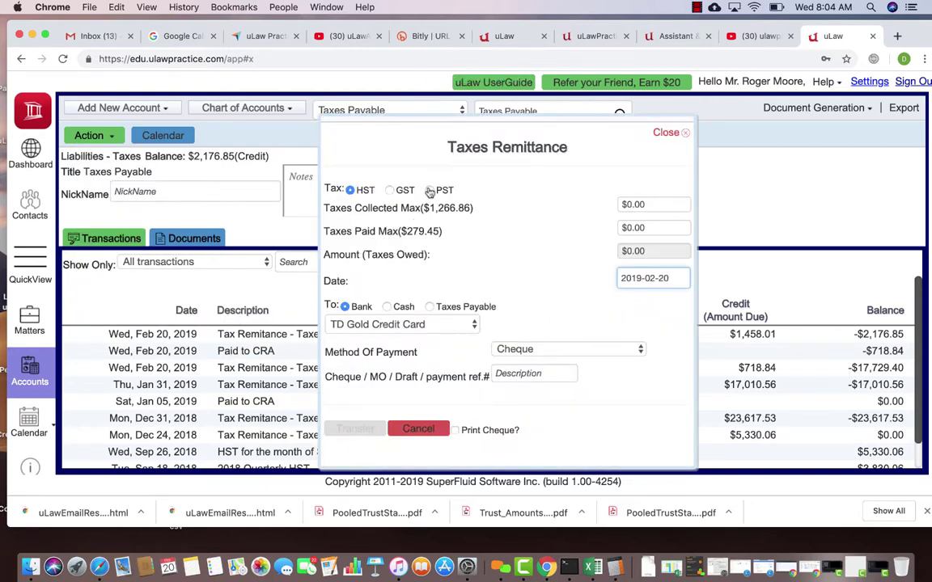
{"action": "left_click", "coordinate": [418, 428]}
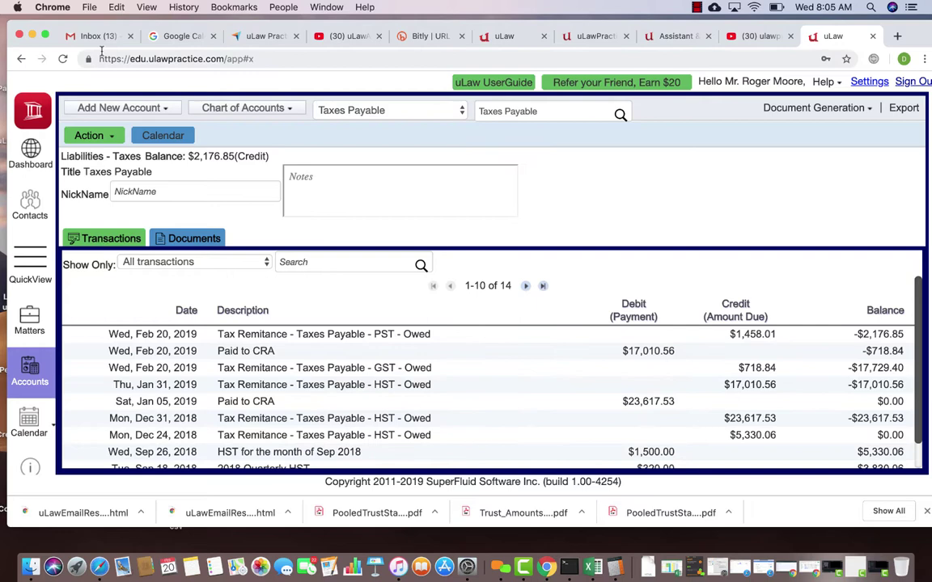
- Start a Taxes Payable payment and set its amount to $718.84
{"action": "left_click", "coordinate": [92, 139]}
{"action": "mouse_move", "coordinate": [135, 318]}
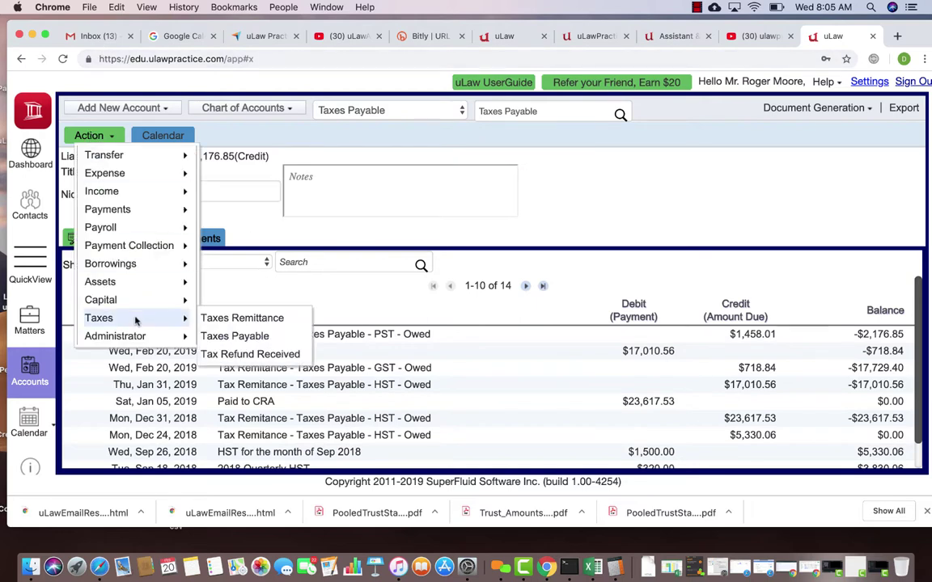
{"action": "left_click", "coordinate": [272, 339]}
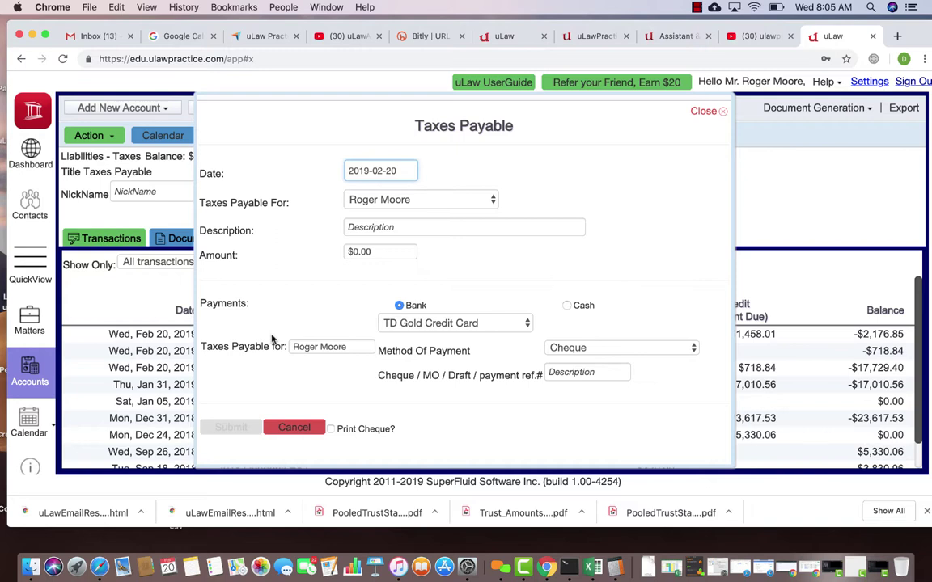
{"action": "left_click", "coordinate": [364, 251]}
{"action": "type", "text": "7"}
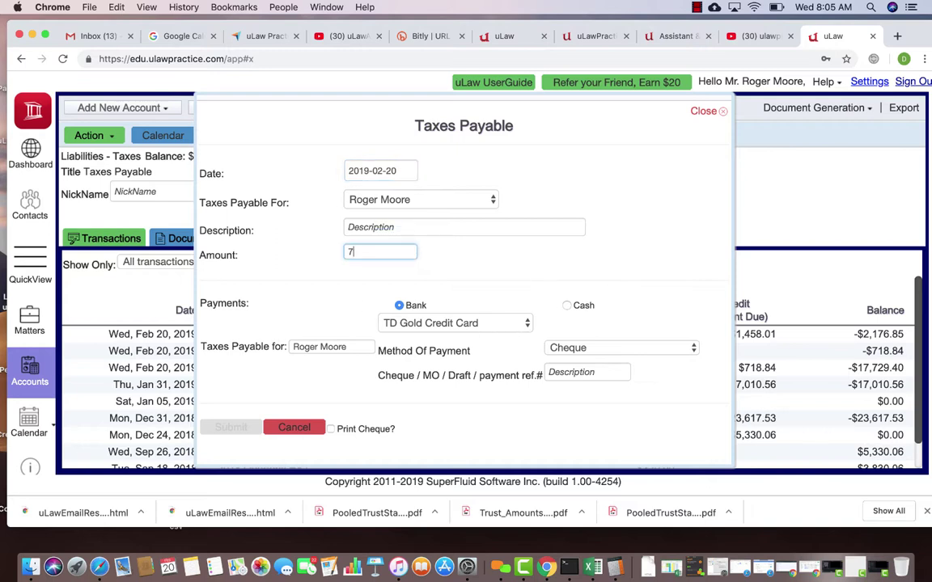
{"action": "type", "text": "18.85"}
{"action": "left_click", "coordinate": [545, 183]}
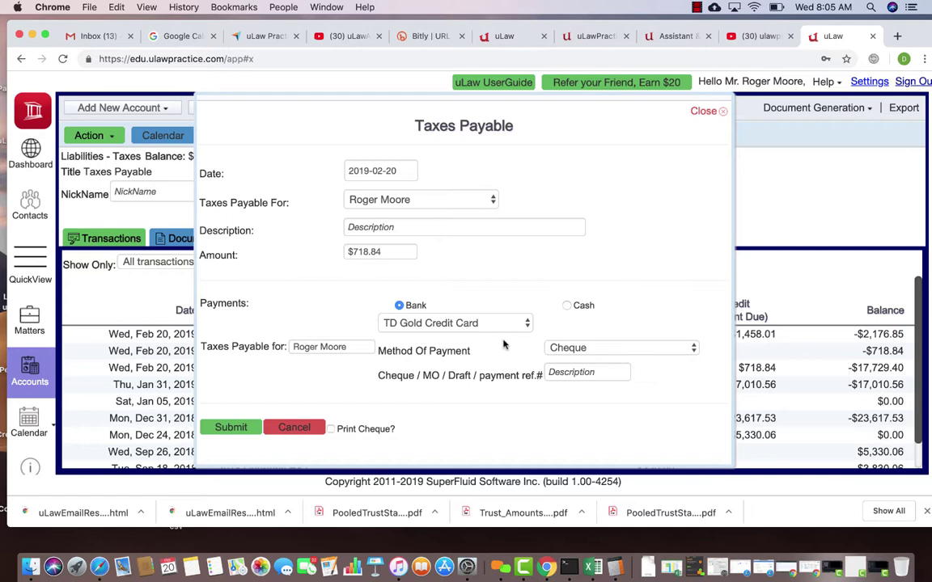
- Describe the Taxes Payable payment as "Cheque to CRA for first Quarter 2019"
{"action": "left_click", "coordinate": [372, 228]}
{"action": "type", "text": "Cque"}
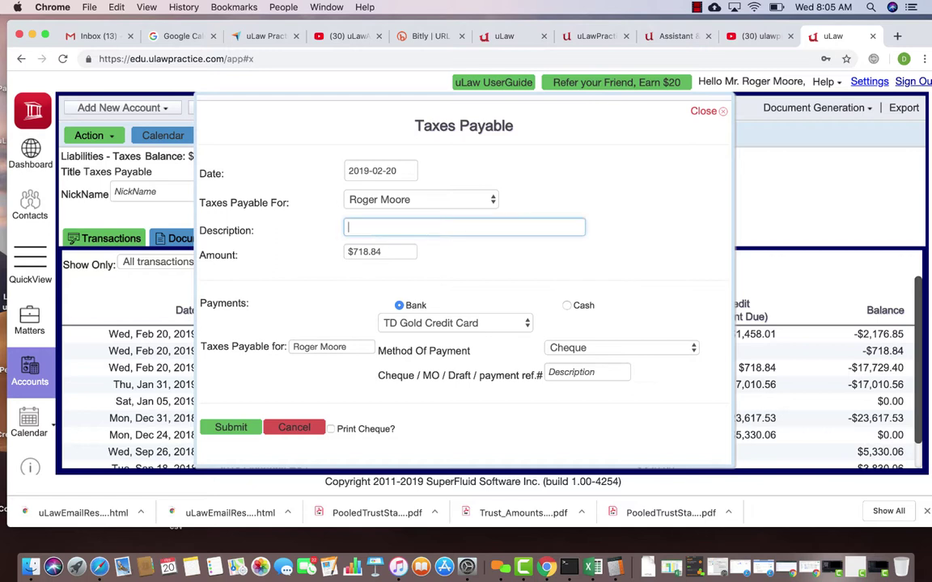
{"action": "key", "text": "BackSpace"}
{"action": "key", "text": "BackSpace"}
{"action": "key", "text": "BackSpace"}
{"action": "type", "text": "heque to CRA for first Qua"}
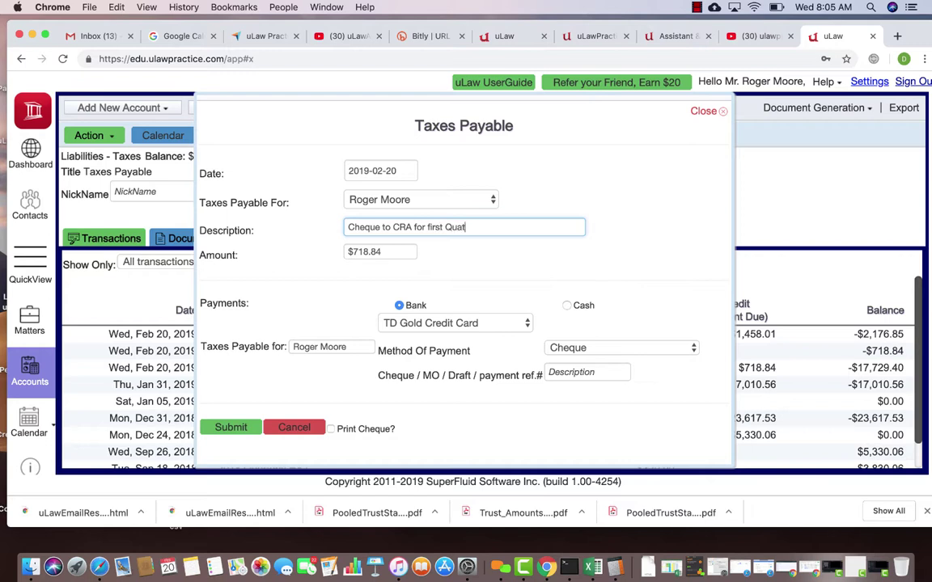
{"action": "type", "text": "rter 2019"}
- Pay from the TD CANADA General Account by cheque with reference 231321, and submit the CRA payment
{"action": "left_click", "coordinate": [421, 323]}
{"action": "left_click", "coordinate": [420, 280]}
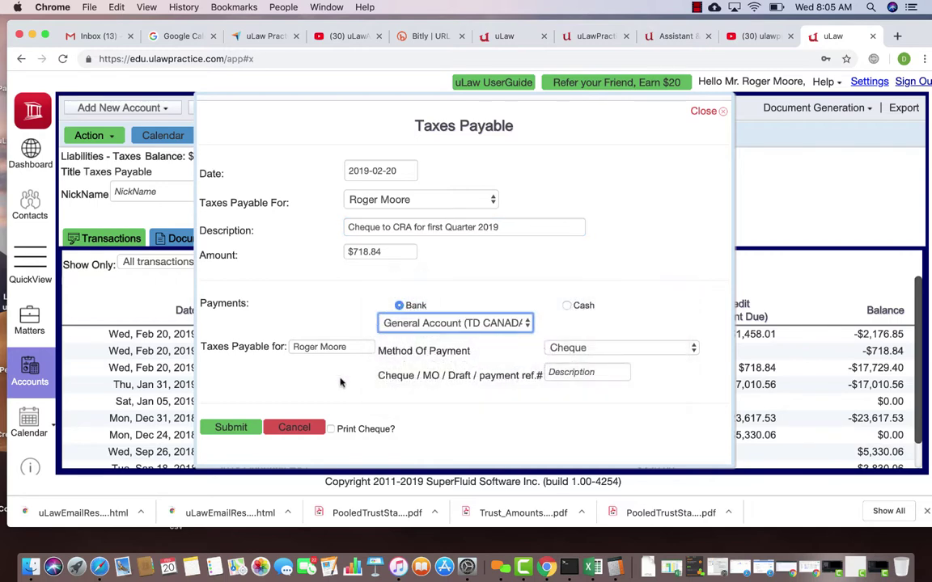
{"action": "left_click", "coordinate": [560, 374]}
{"action": "type", "text": "231321"}
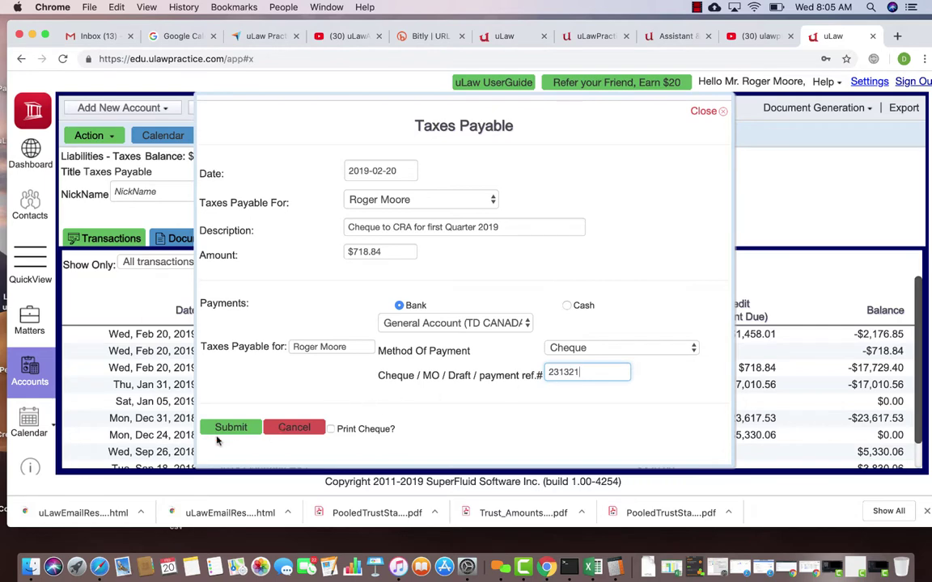
{"action": "left_click", "coordinate": [239, 428]}
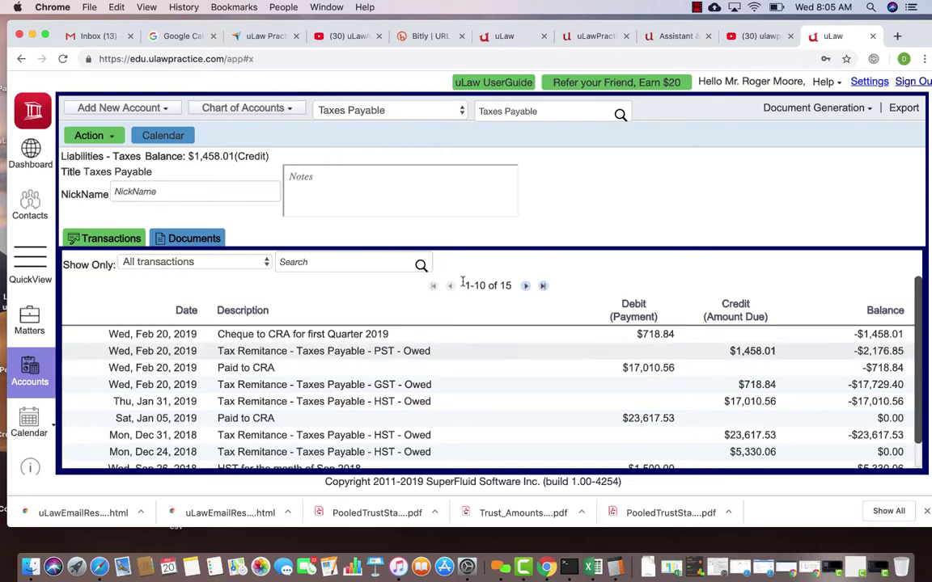
- Start another Taxes Payable payment for $1,458.01 with the description "Taxes to Revenue Quebec"
{"action": "left_click", "coordinate": [85, 135]}
{"action": "mouse_move", "coordinate": [115, 304]}
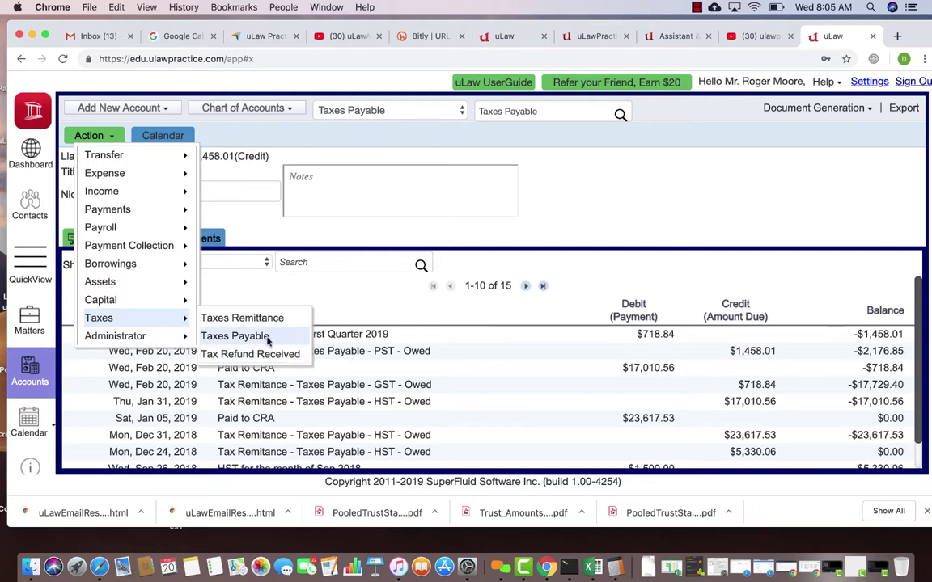
{"action": "left_click", "coordinate": [267, 337]}
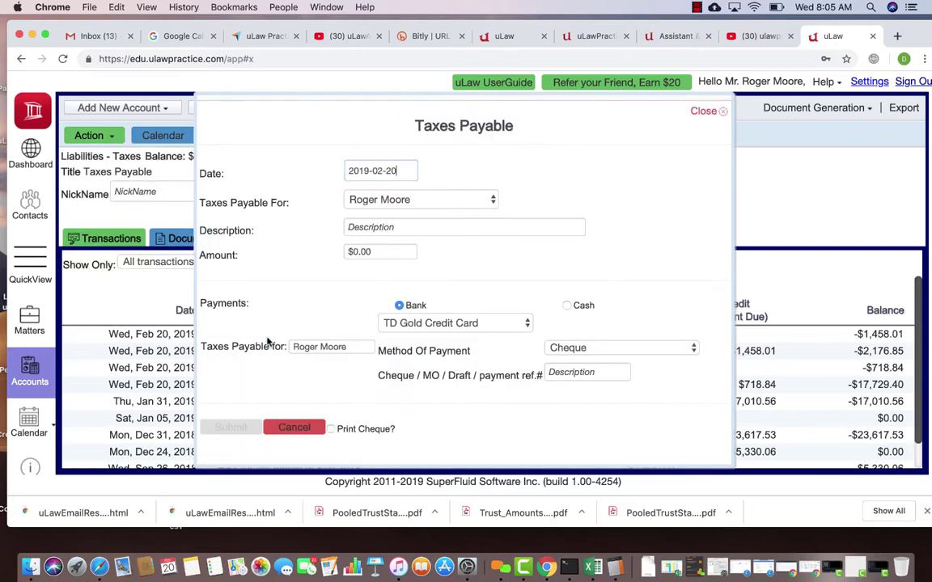
{"action": "left_click", "coordinate": [369, 254]}
{"action": "type", "text": "1458.01"}
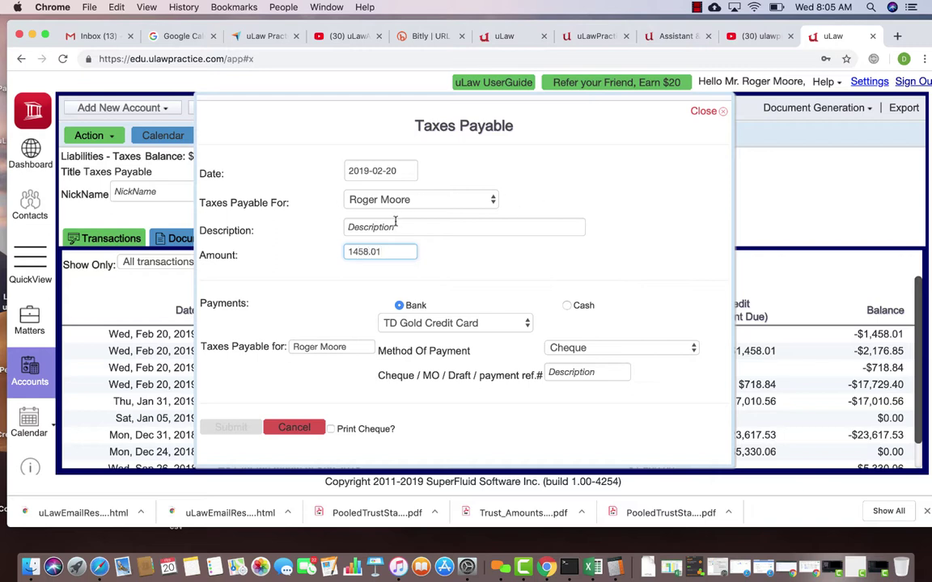
{"action": "left_click", "coordinate": [395, 223]}
{"action": "type", "text": "Taxes to Revenue Quebec"}
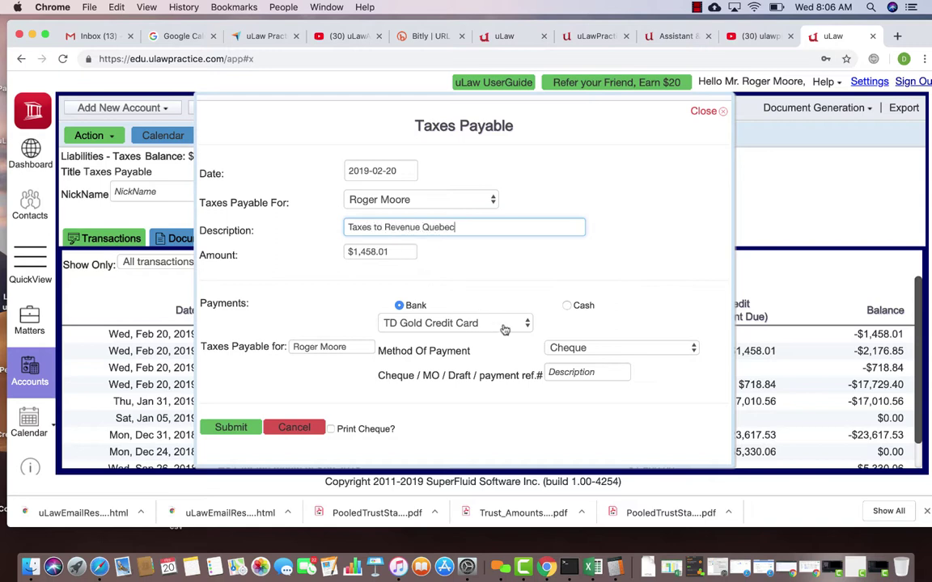
- Pay from the TD CANADA General Account by cheque with reference 12312, and submit the Revenue Quebec payment
{"action": "left_click", "coordinate": [408, 323]}
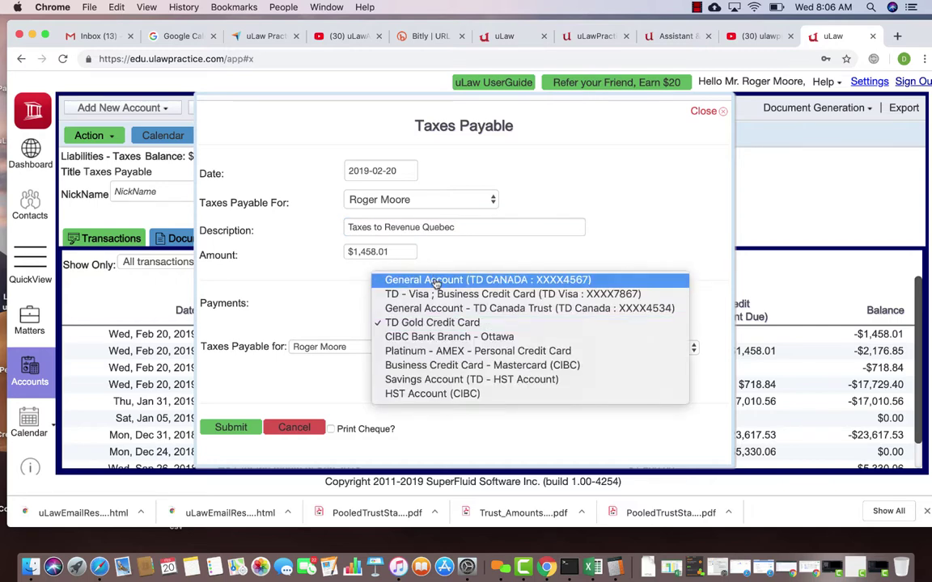
{"action": "left_click", "coordinate": [435, 280]}
{"action": "left_click", "coordinate": [588, 374]}
{"action": "type", "text": "12312"}
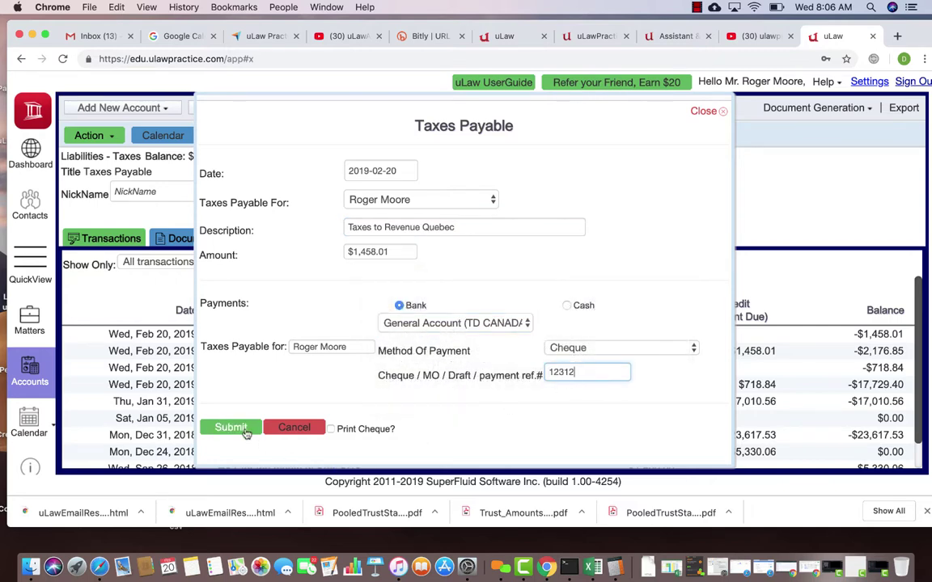
{"action": "left_click", "coordinate": [243, 428]}
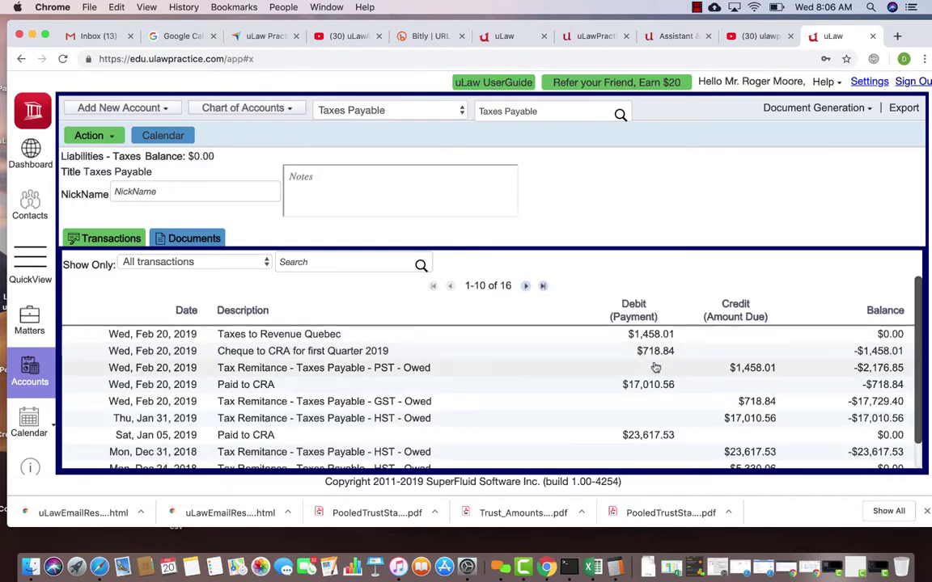
- Check the remaining GST and PST amounts in a new Taxes Remittance, and close it without transferring
{"action": "left_click", "coordinate": [89, 135]}
{"action": "left_click", "coordinate": [235, 317]}
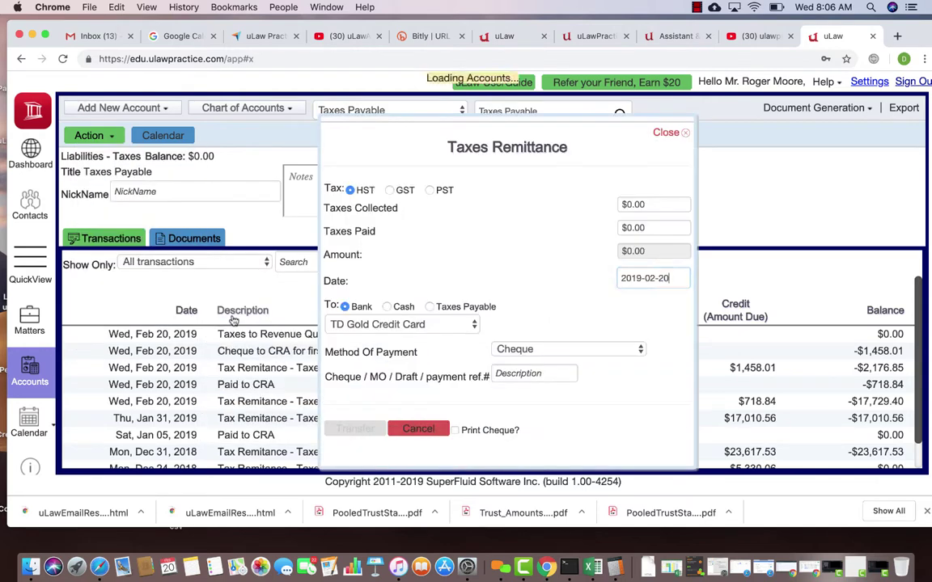
{"action": "left_click", "coordinate": [389, 190]}
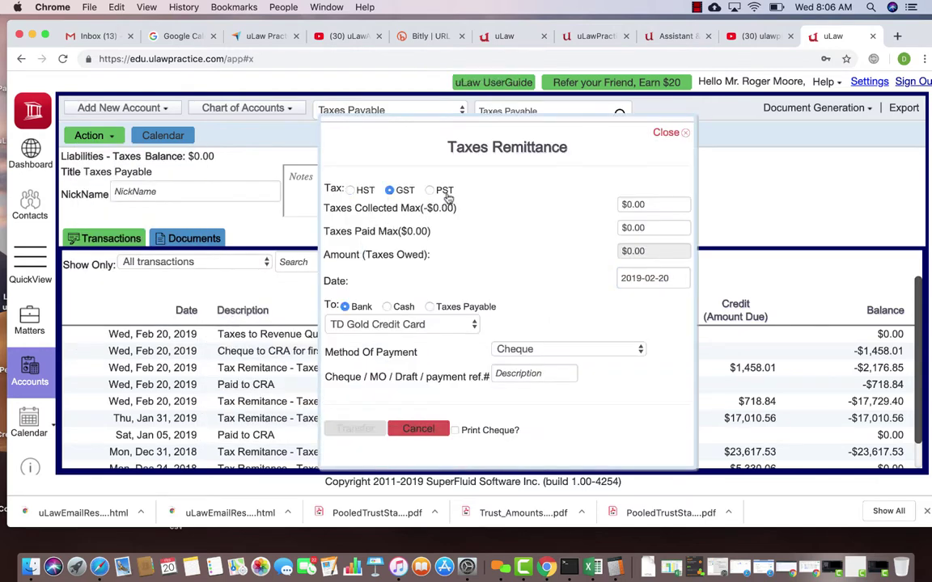
{"action": "left_click", "coordinate": [431, 191]}
{"action": "left_click", "coordinate": [418, 428]}
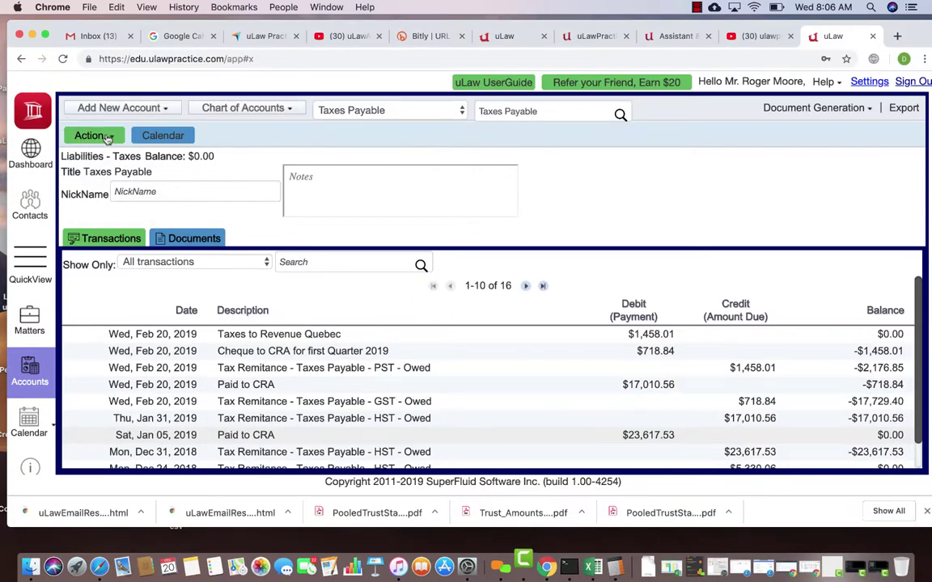
- Find the Tax Refund Received action among the tax transactions for the Taxes Payable account
{"action": "left_click", "coordinate": [106, 138]}
{"action": "mouse_move", "coordinate": [174, 335]}
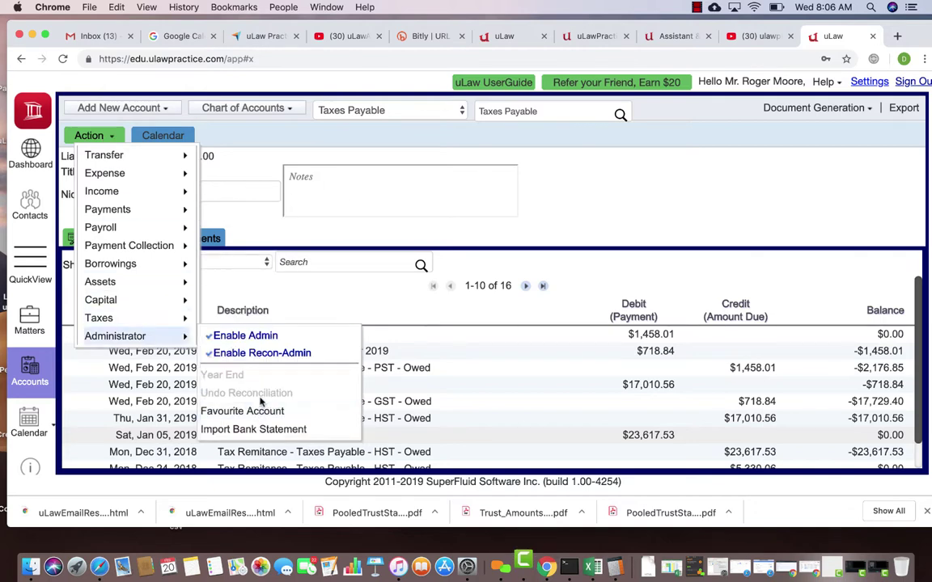
{"action": "mouse_move", "coordinate": [161, 318]}
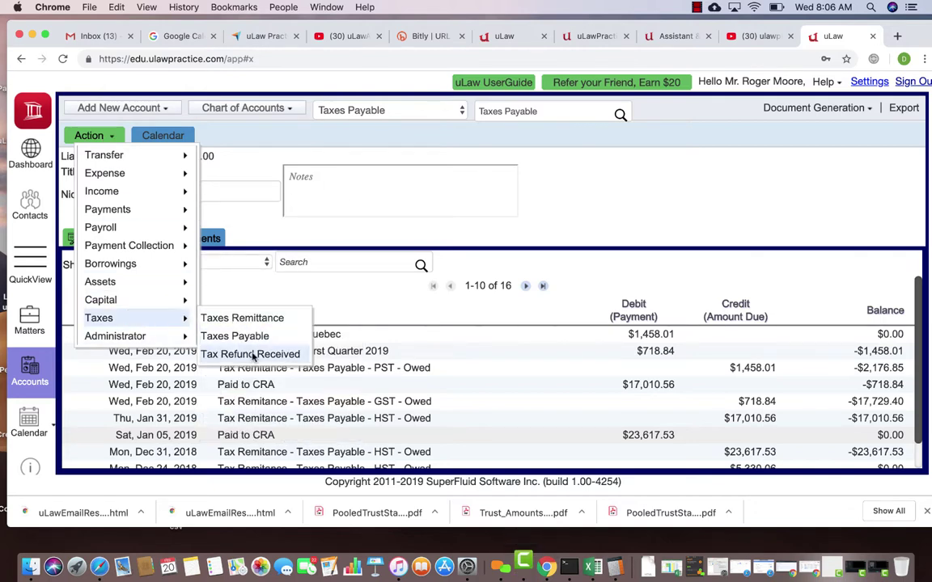